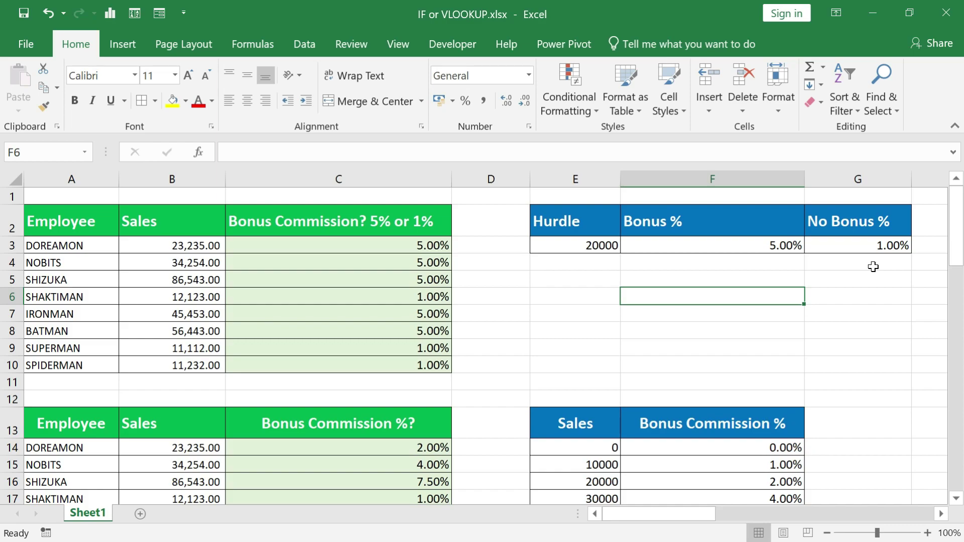
Step: Inspect the bonus commission IF formula in C3 and the nested IF formula in C14
double_click(440, 246)
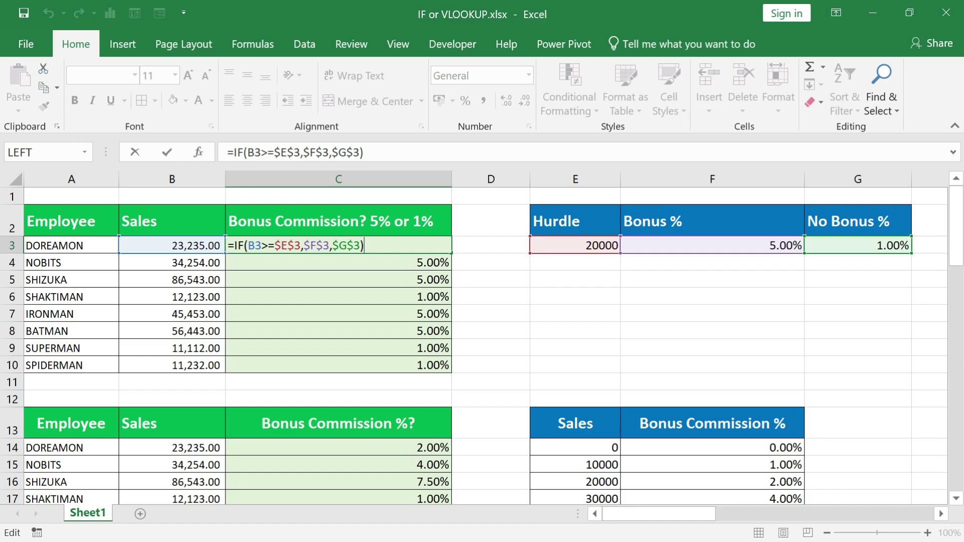
key(Escape)
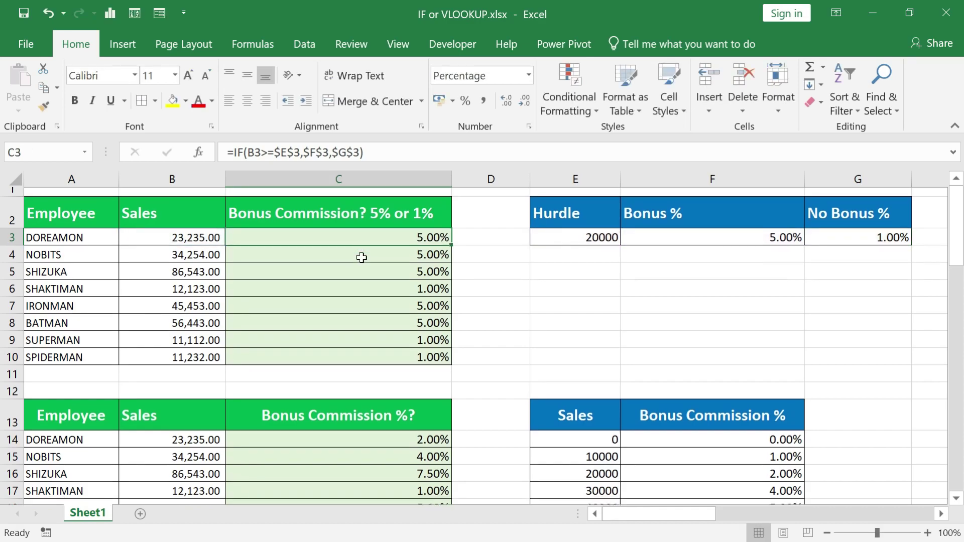
scroll(361, 258, down, 4)
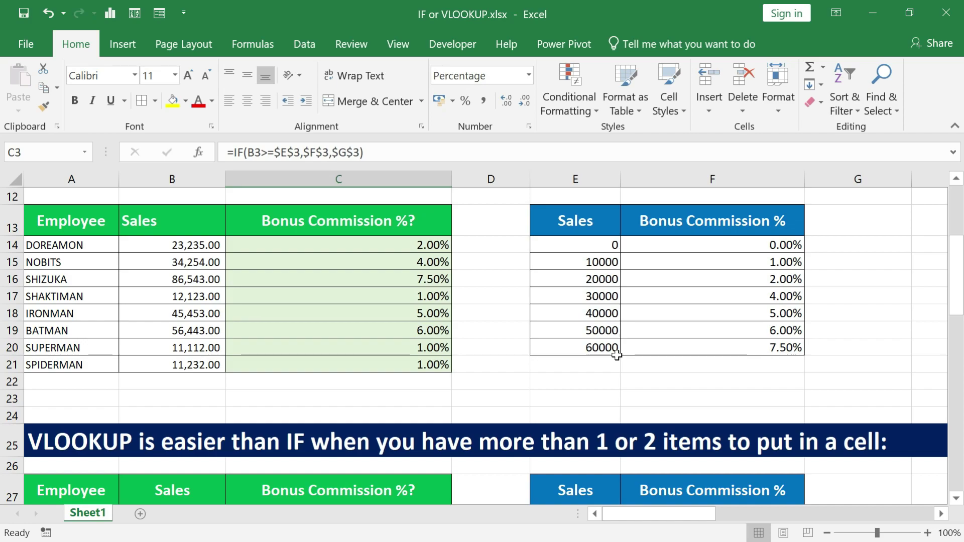
double_click(432, 246)
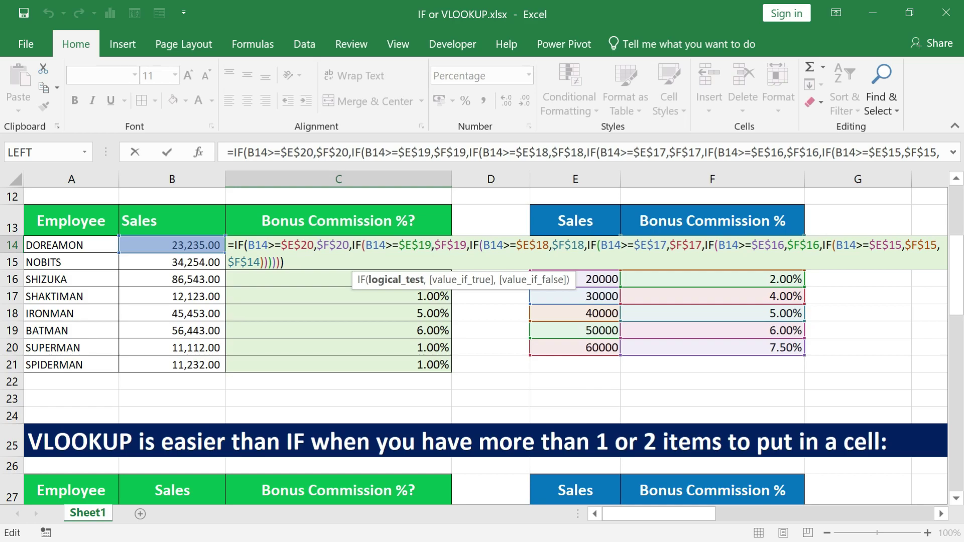
scroll(396, 312, up, 1)
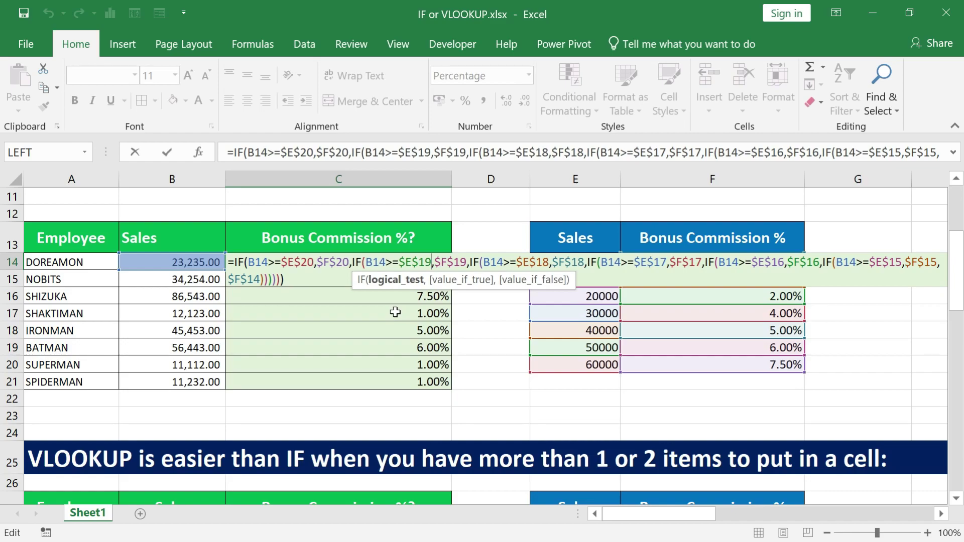
key(ctrl+Return)
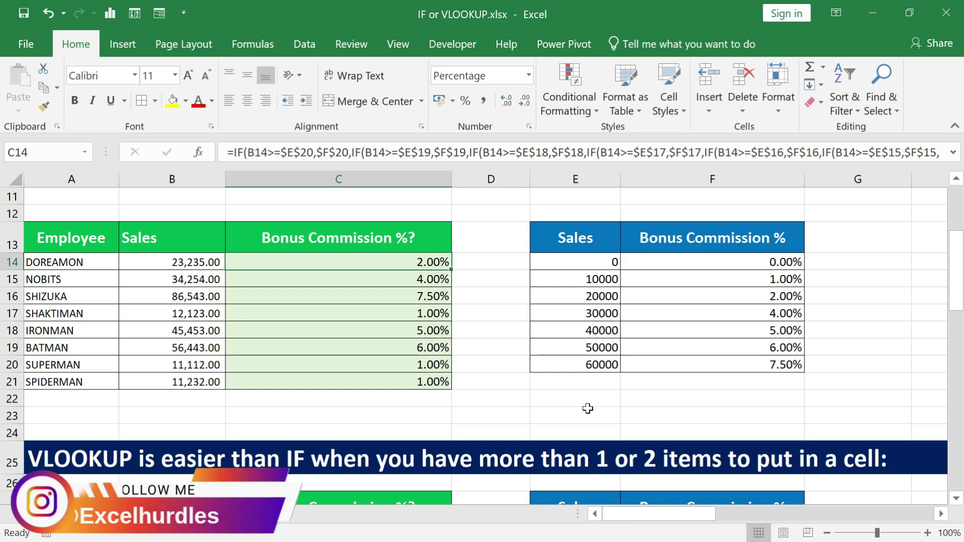
Step: Examine the VLOOKUP formula in C28, checking its table array, column index and range lookup arguments
scroll(587, 408, down, 5)
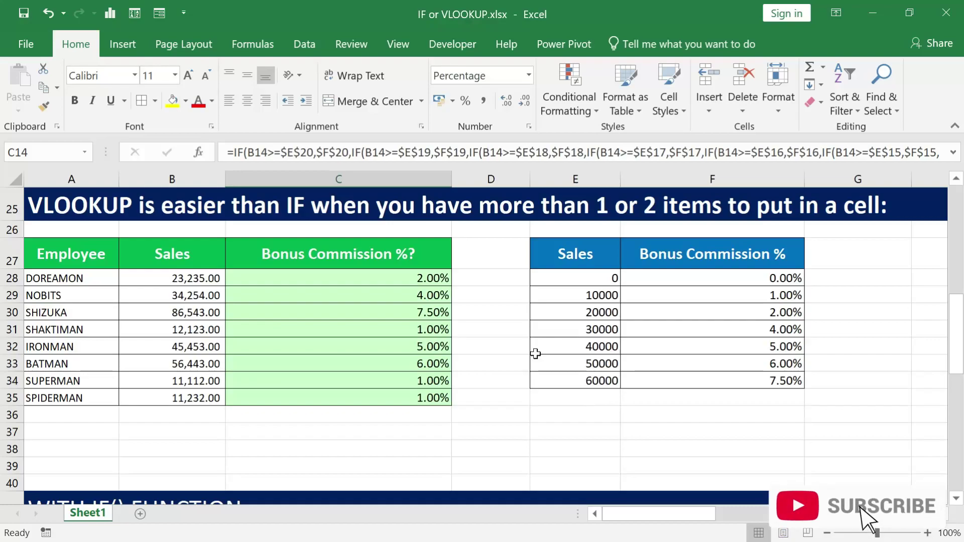
double_click(427, 279)
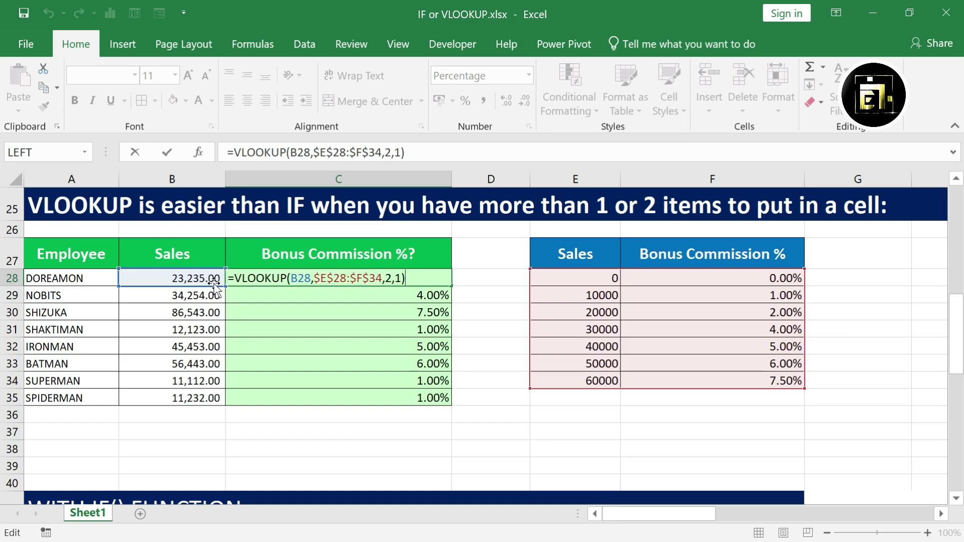
click(313, 280)
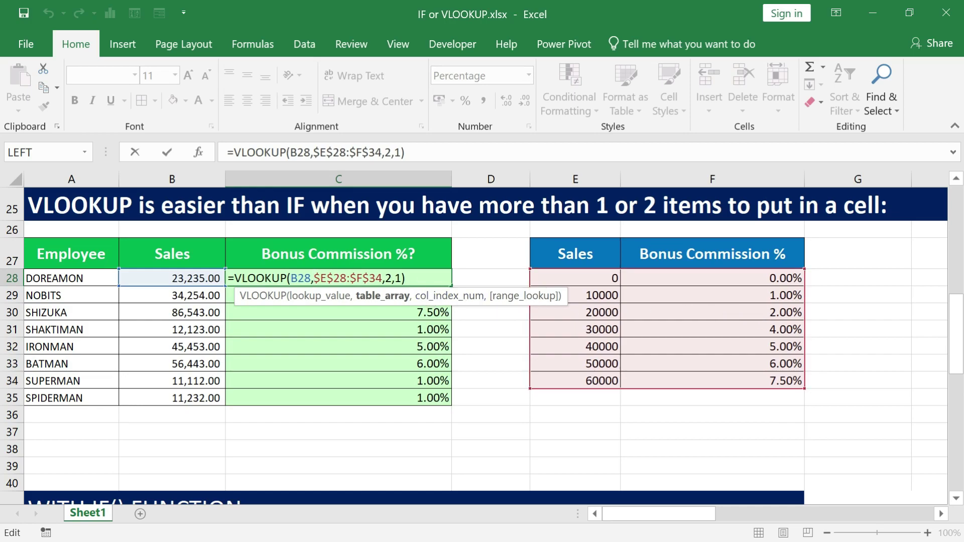
click(391, 278)
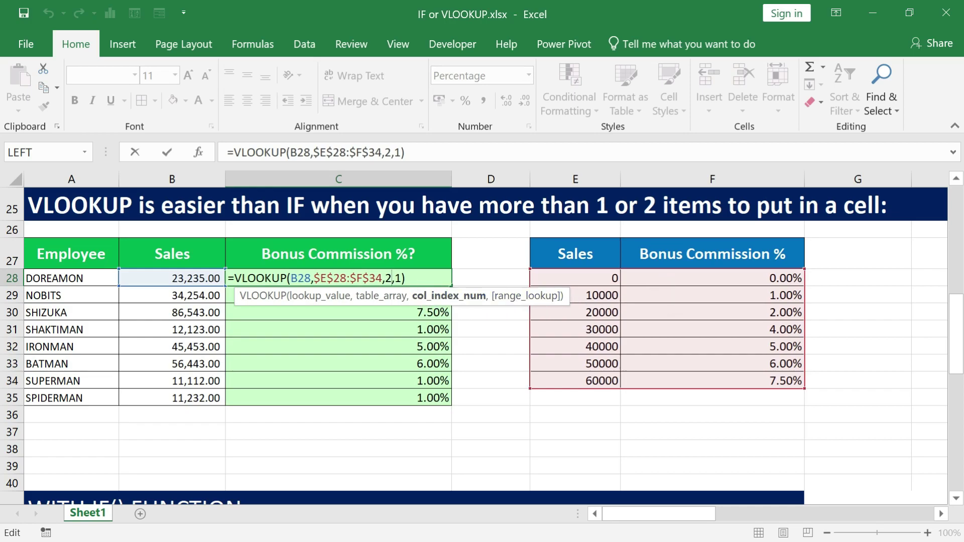
click(396, 279)
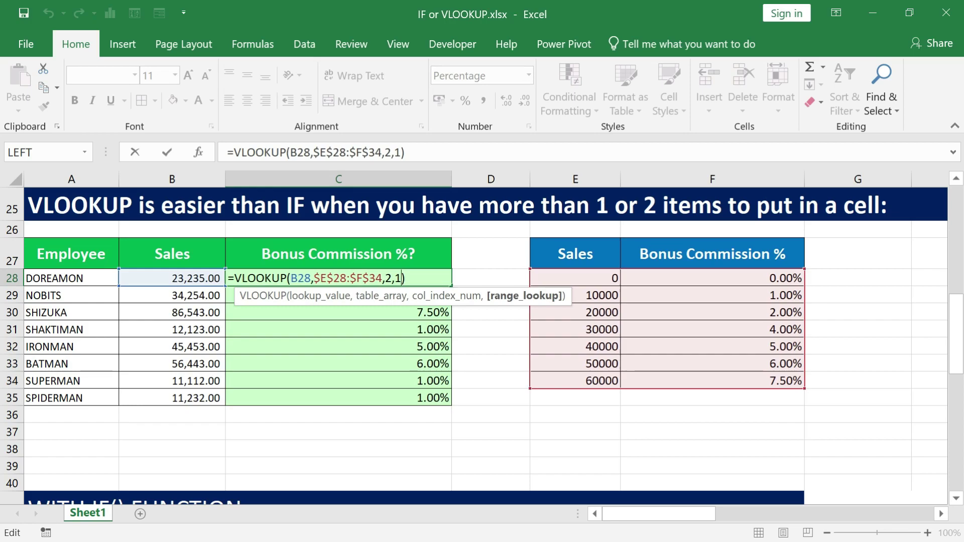
key(Return)
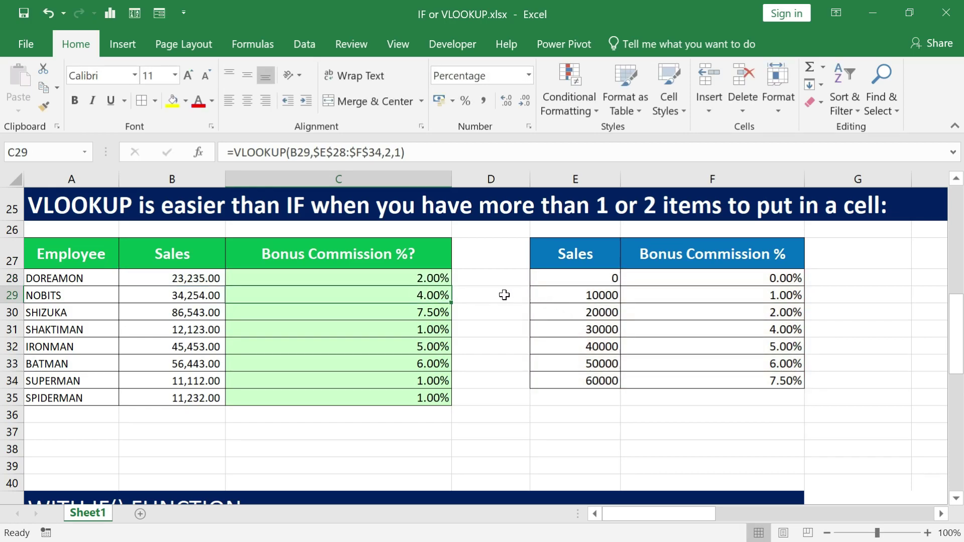
key(ctrl+Down)
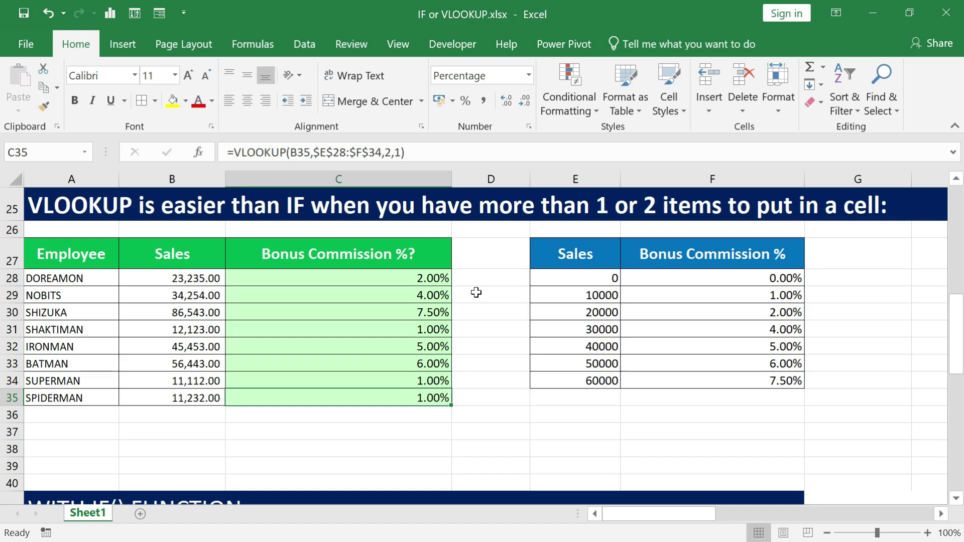
Step: Compare the nested IF formula in C14 with the VLOOKUP formula in C28
scroll(476, 292, up, 5)
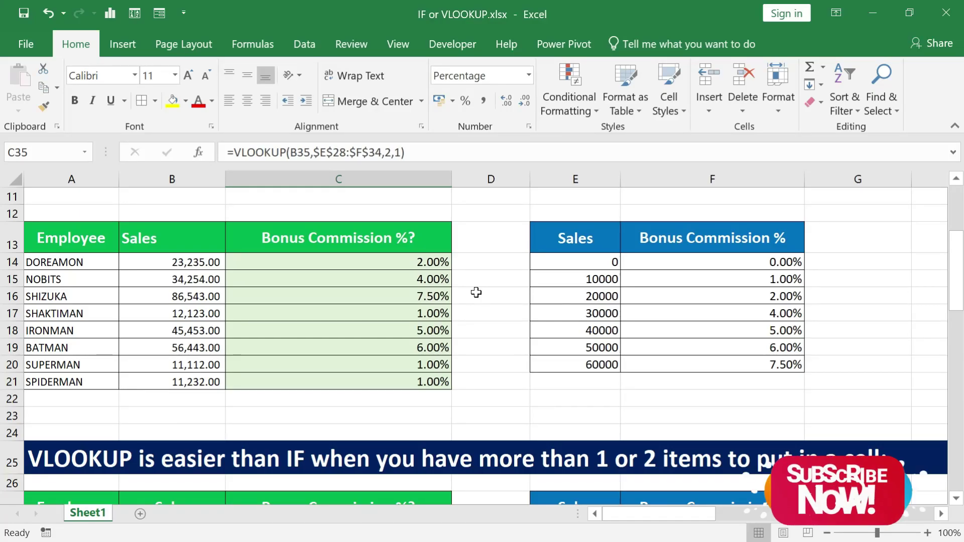
double_click(445, 261)
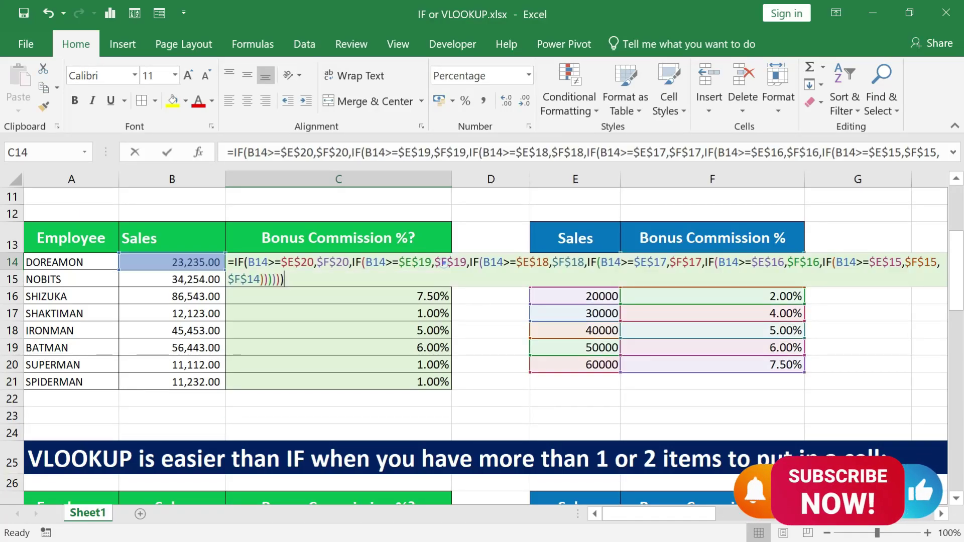
key(Escape)
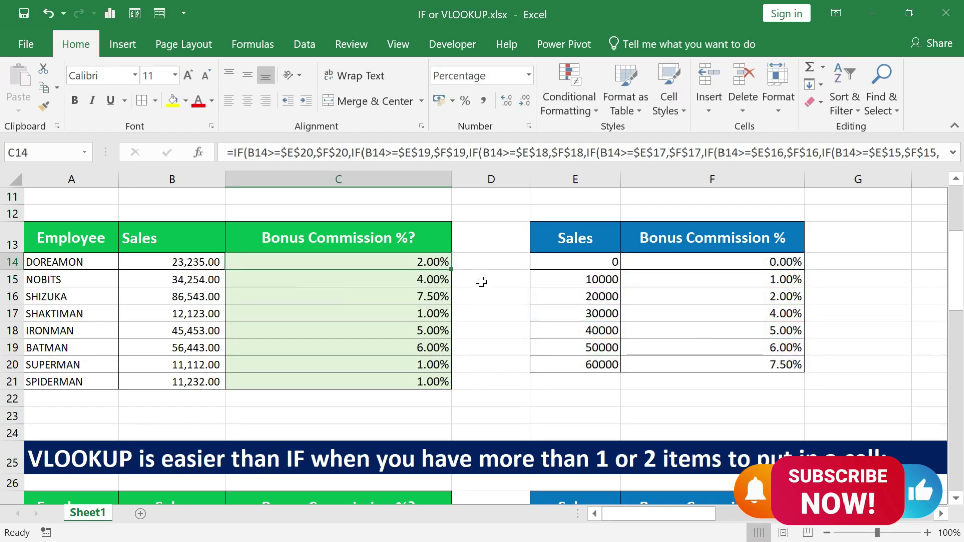
scroll(482, 276, down, 3)
scroll(482, 313, down, 1)
double_click(436, 312)
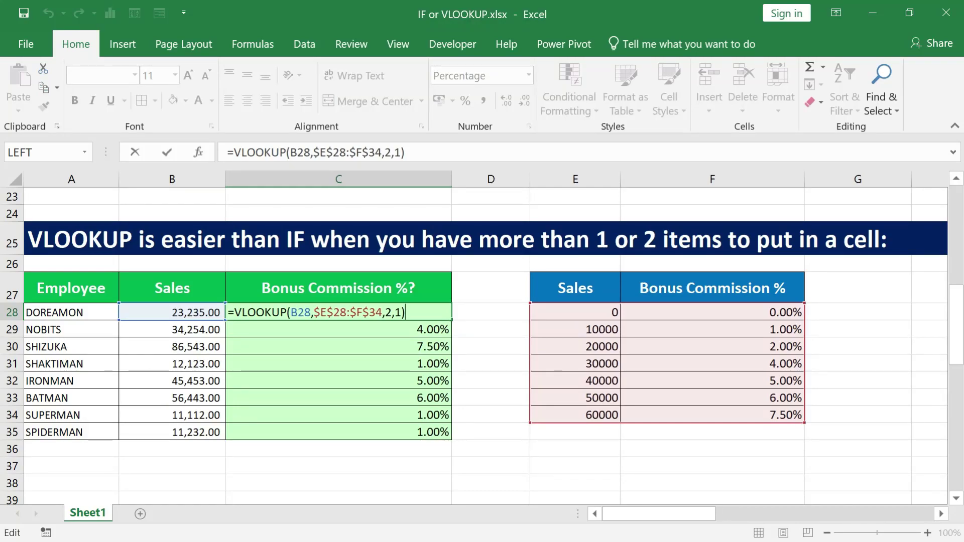
key(ctrl+Return)
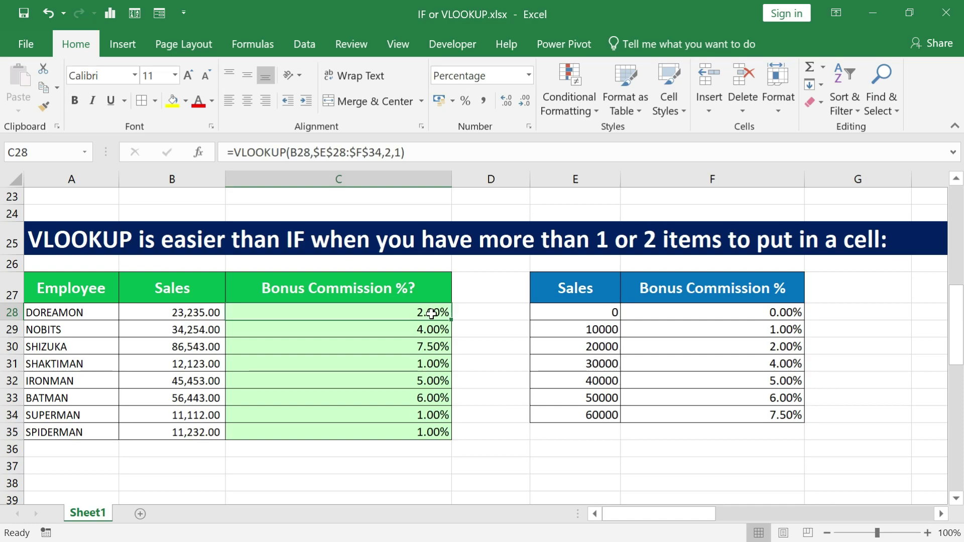
Step: Inspect the Sales Category IF formula in F45 of the WITH IF() FUNCTION table
scroll(429, 321, down, 5)
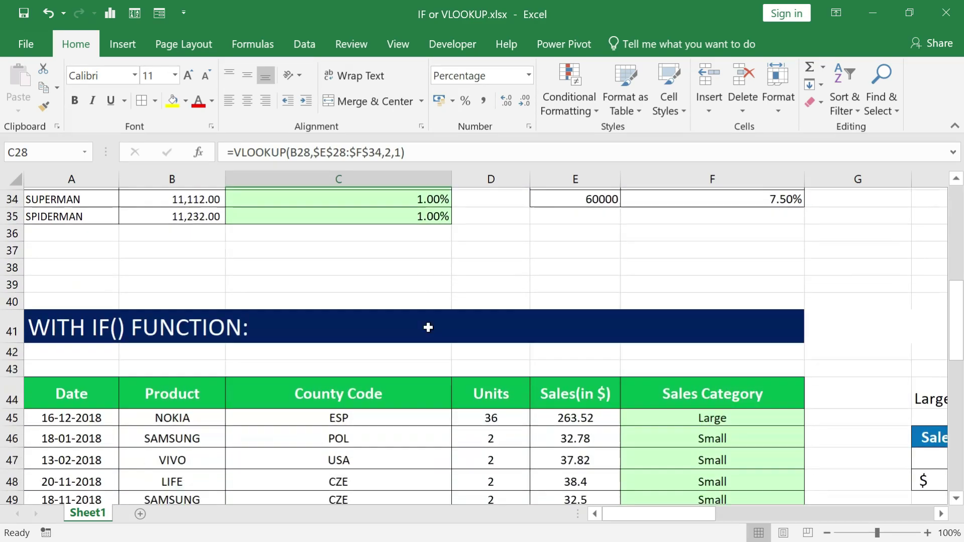
scroll(719, 306, right, 2)
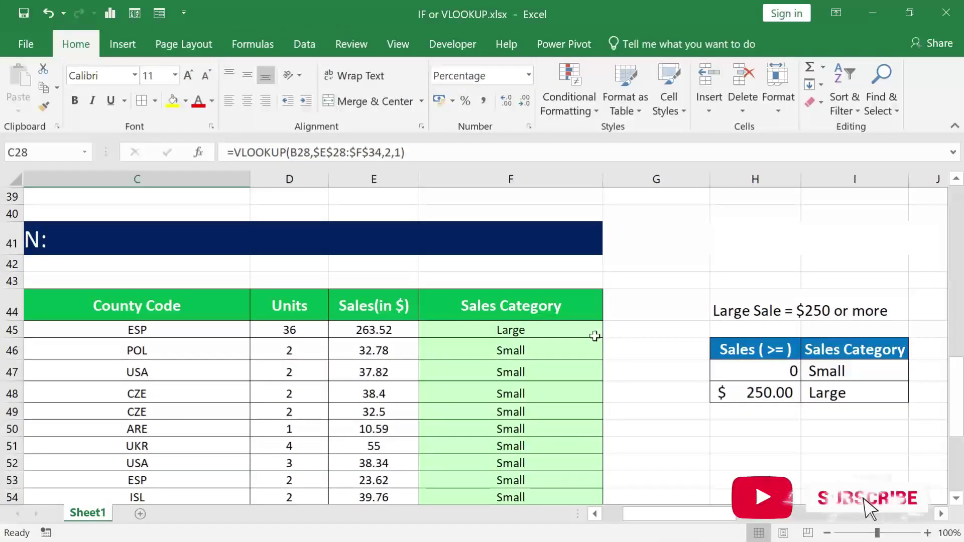
click(221, 125)
double_click(592, 334)
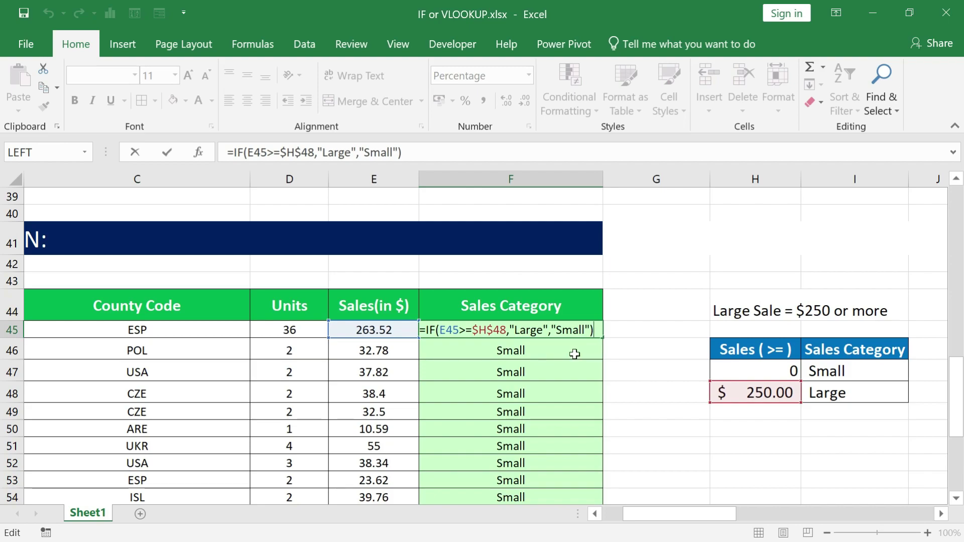
key(Return)
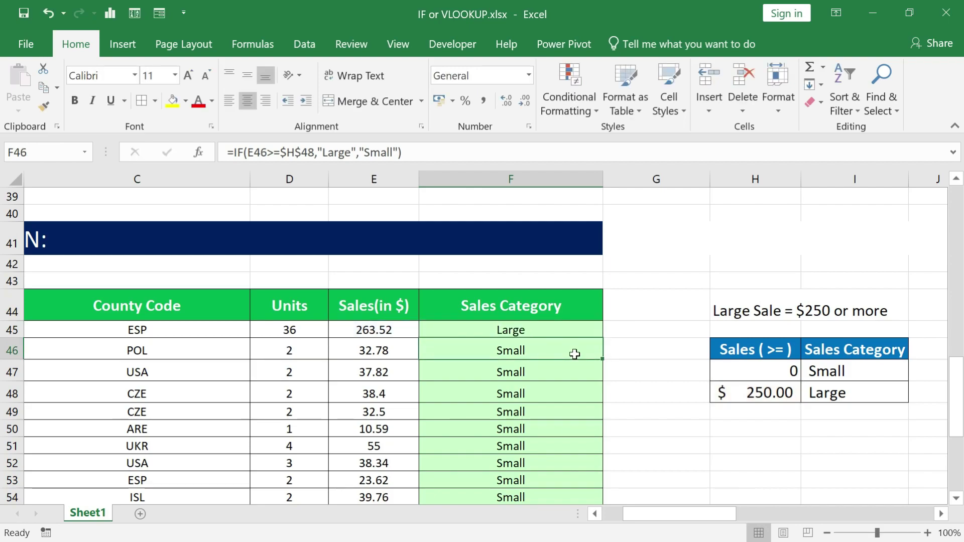
Step: Enter =VLOOKUP(E45,$H$47:$I$48,2,1) in G45 to look up the sales category for the first record
click(648, 331)
text(=vlooku)
key(Tab)
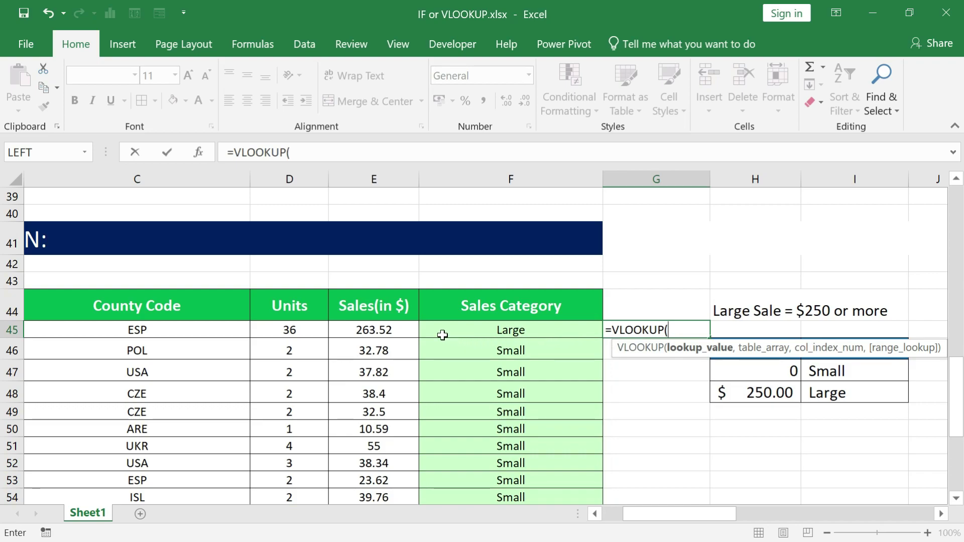
click(411, 330)
text(,)
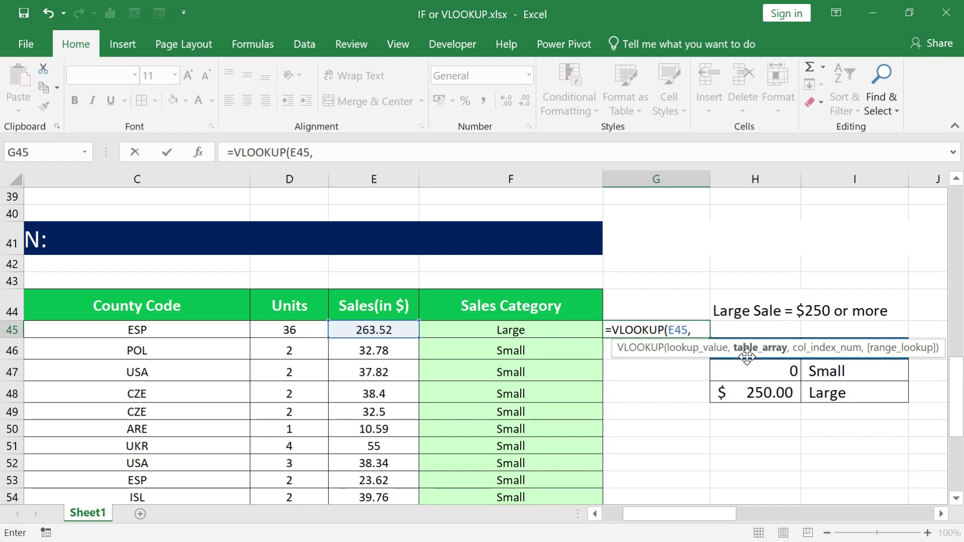
drag(745, 369, 840, 392)
key(F4)
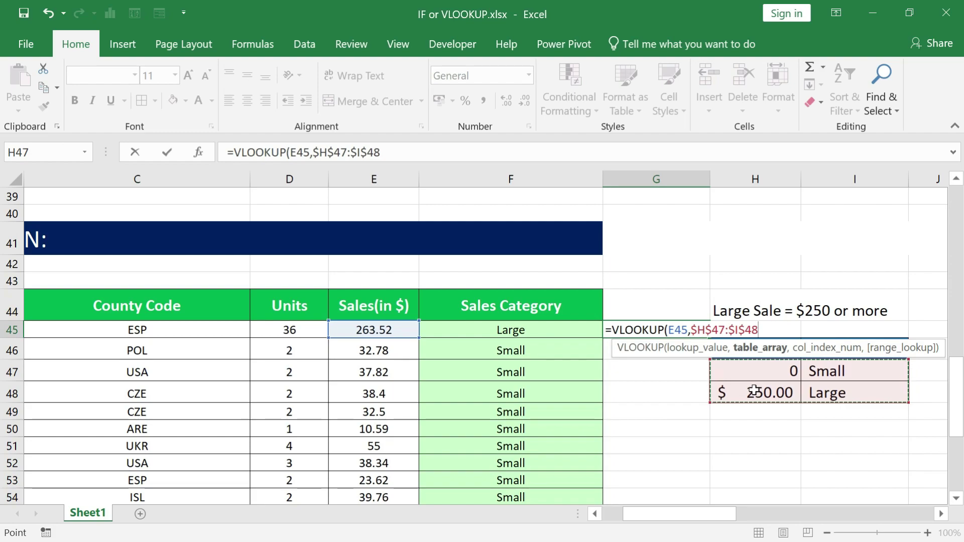
text(,)
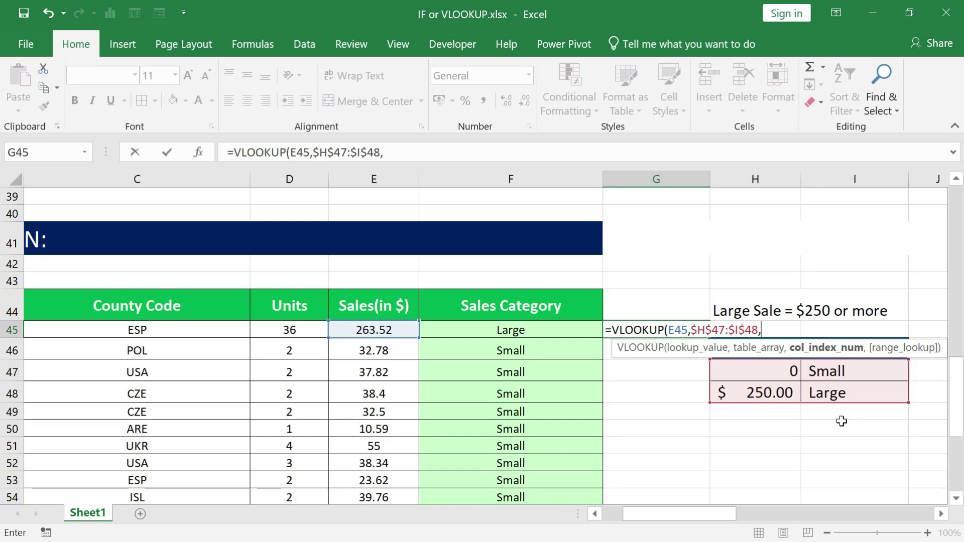
text(2,)
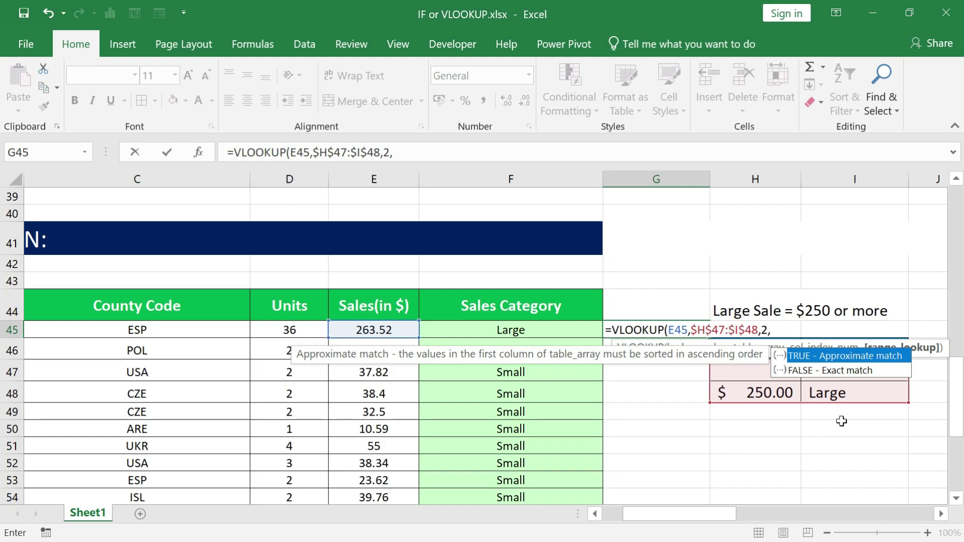
text(1))
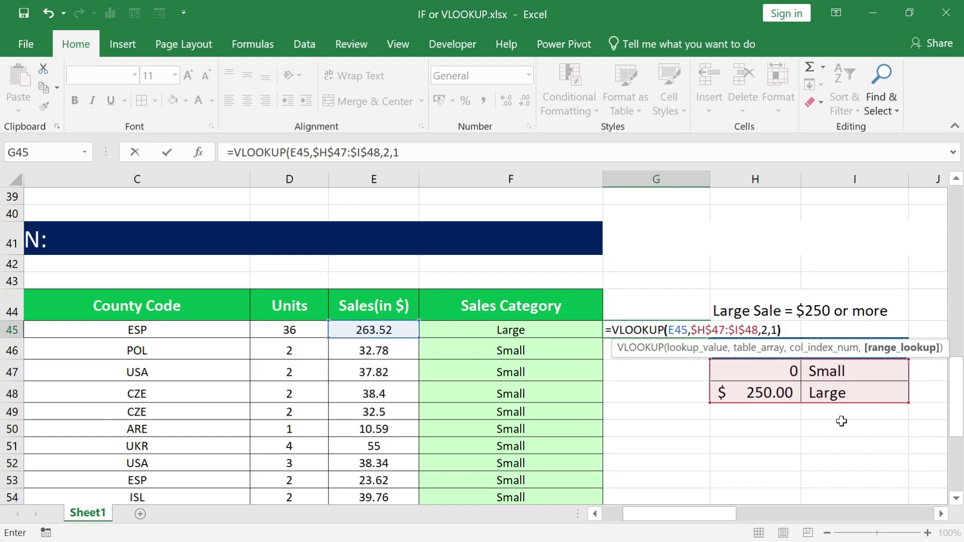
key(Return)
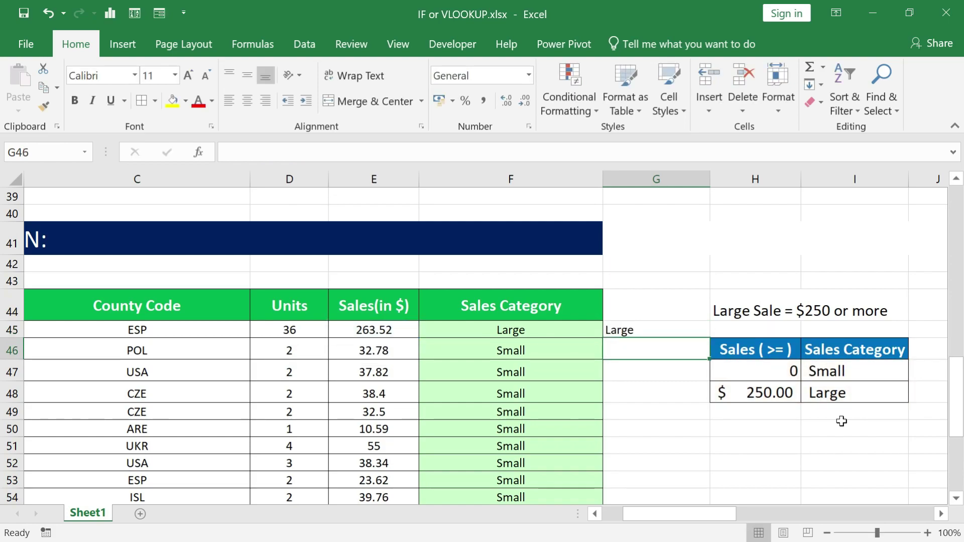
Step: Fill the G45 VLOOKUP formula down to G68 and compare the results with the Sales Category column
click(630, 331)
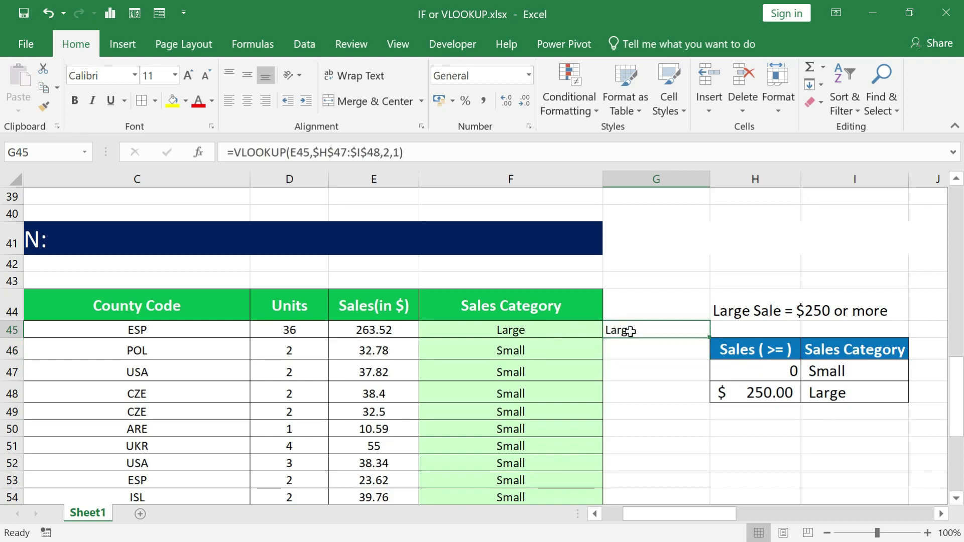
double_click(709, 337)
scroll(696, 363, down, 6)
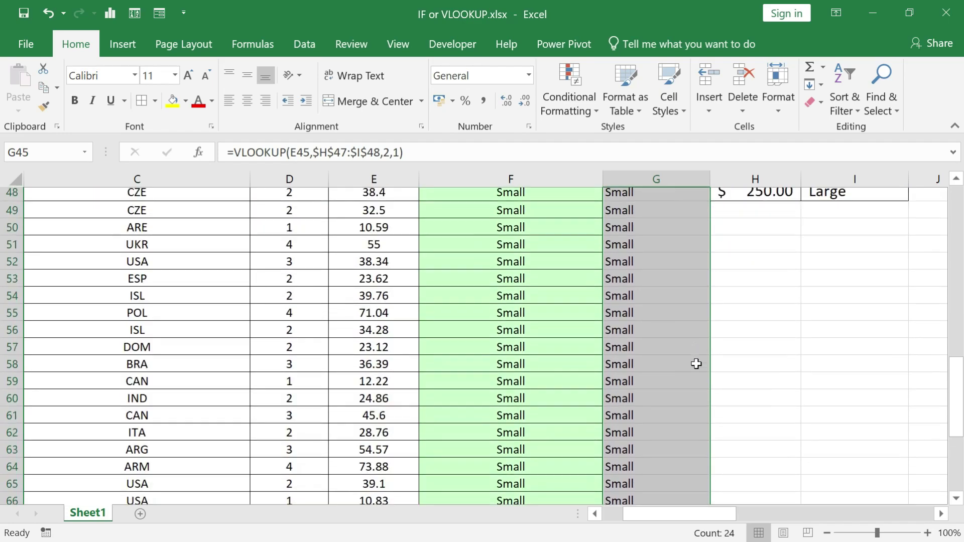
scroll(696, 363, down, 1)
scroll(696, 364, up, 2)
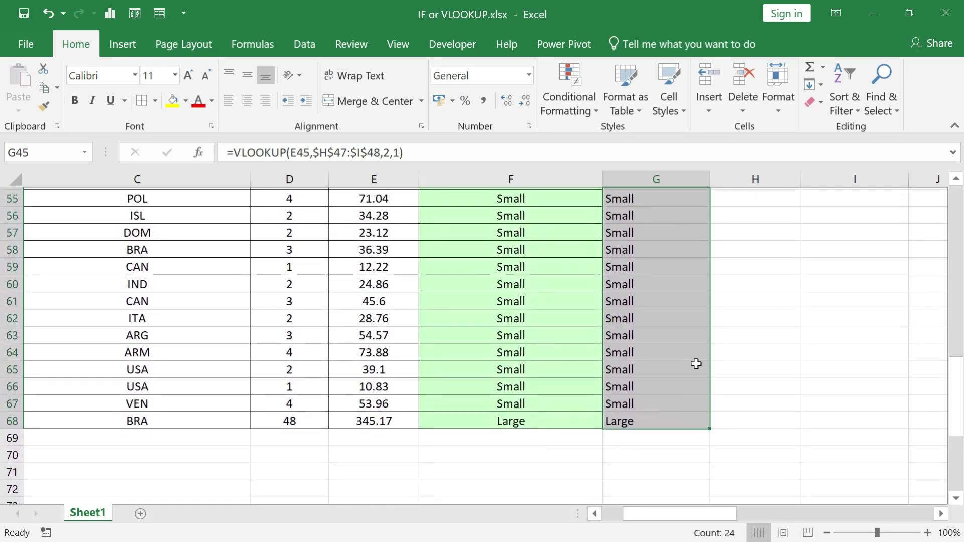
scroll(695, 364, up, 4)
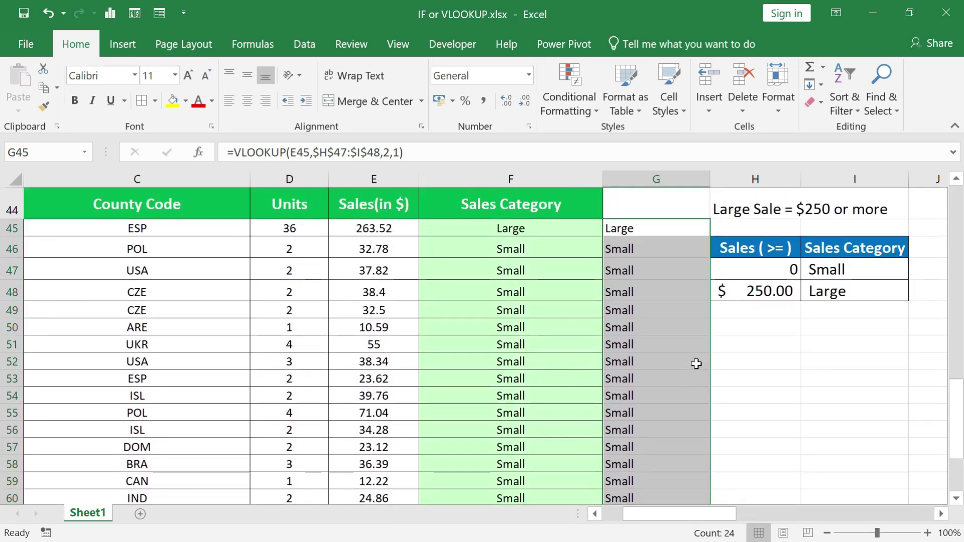
scroll(696, 363, up, 1)
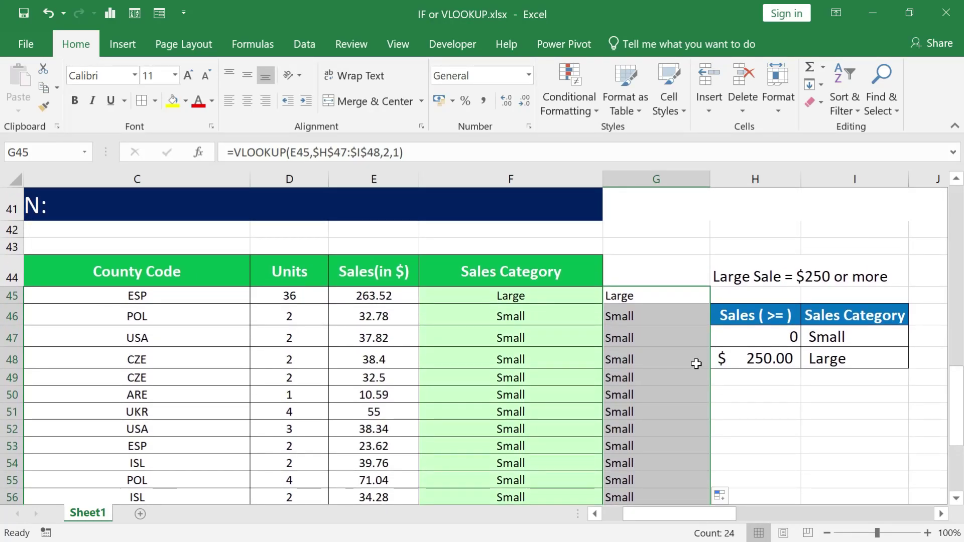
click(696, 297)
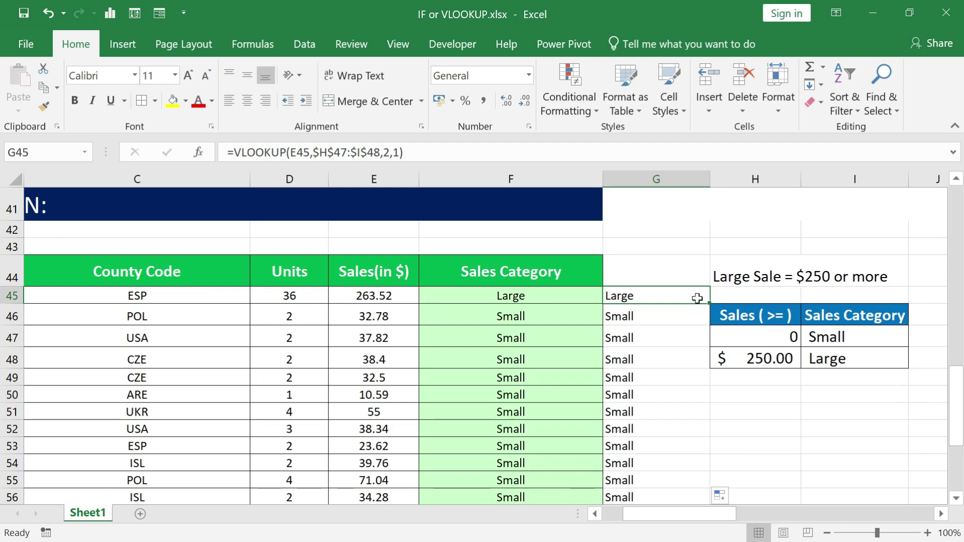
Step: Inspect the nested IF formula in P45 that assigns the five-level sales category
scroll(697, 299, down, 1)
scroll(617, 275, right, 3)
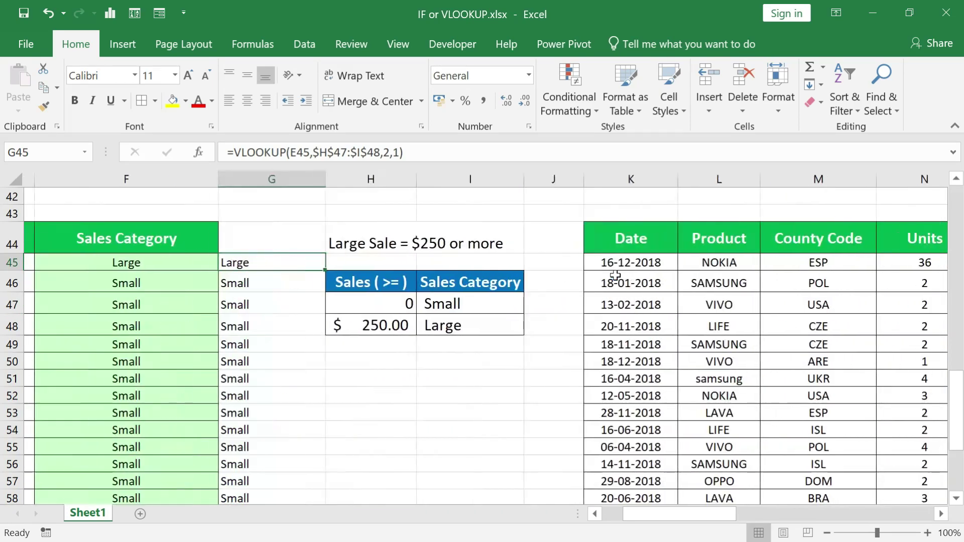
scroll(615, 275, right, 5)
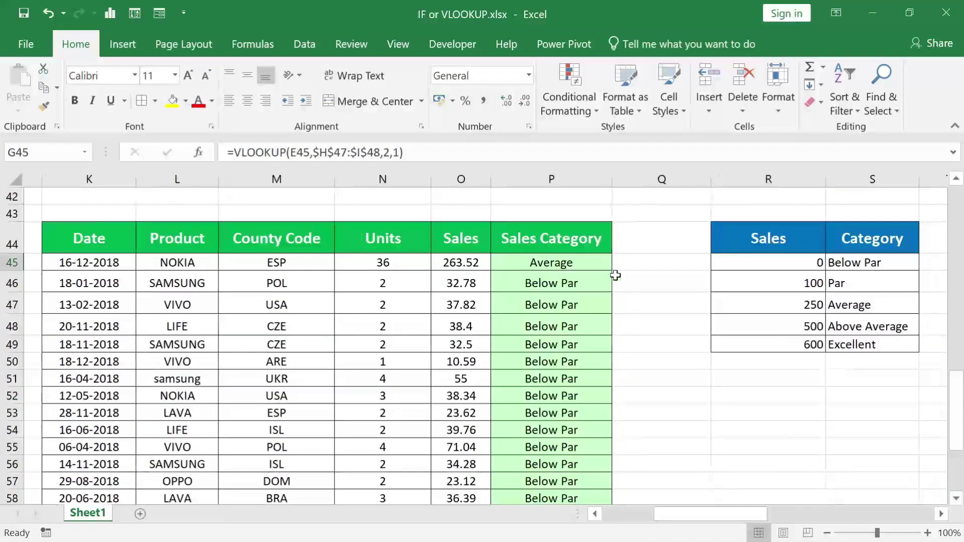
scroll(615, 275, right, 1)
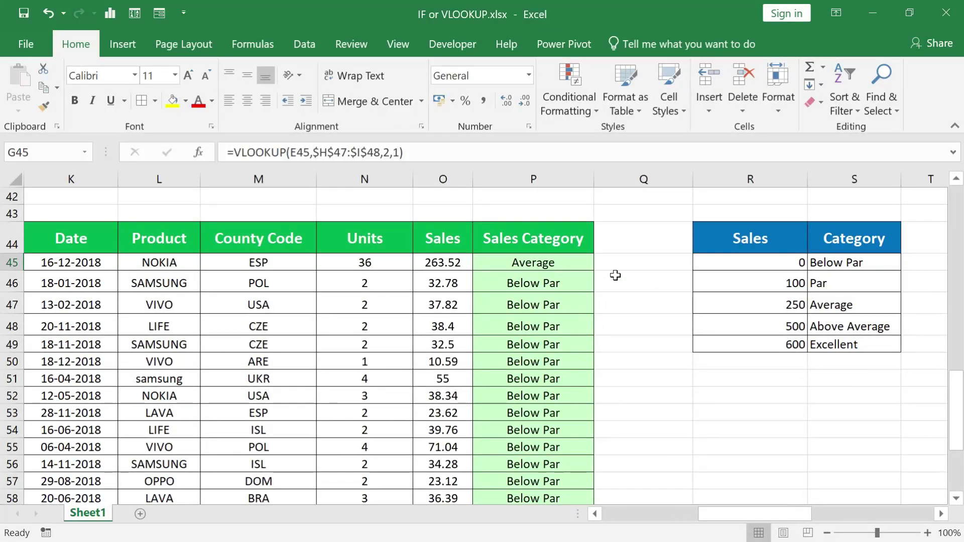
double_click(568, 259)
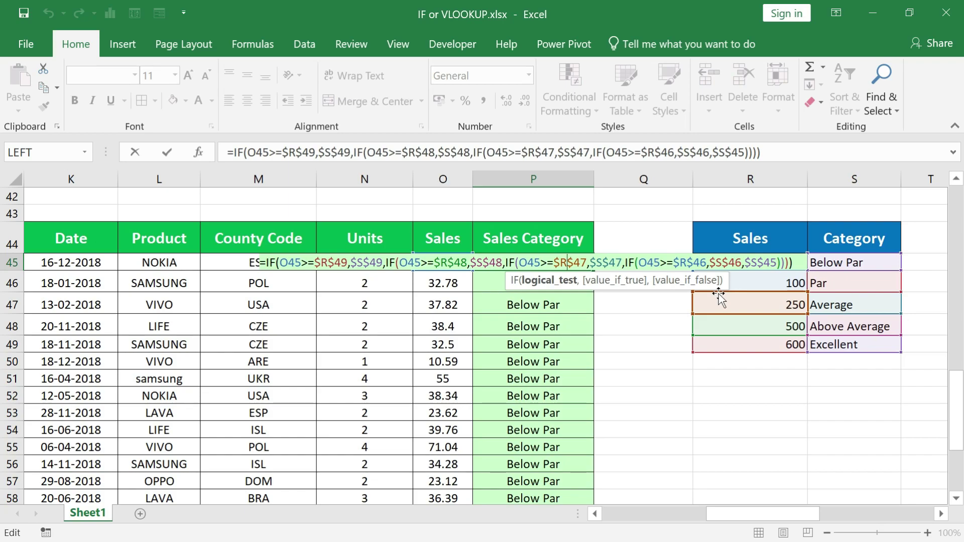
key(Escape)
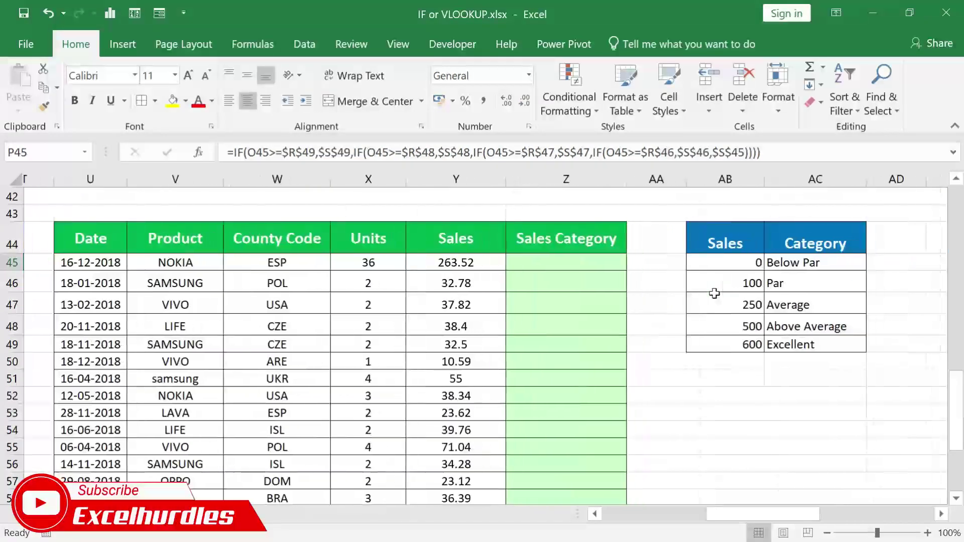
Step: Enter =VLOOKUP(Y45,$AB$45:$AC$49,2,1) in Z45 to look up the first record's sales category
scroll(714, 294, right, 1)
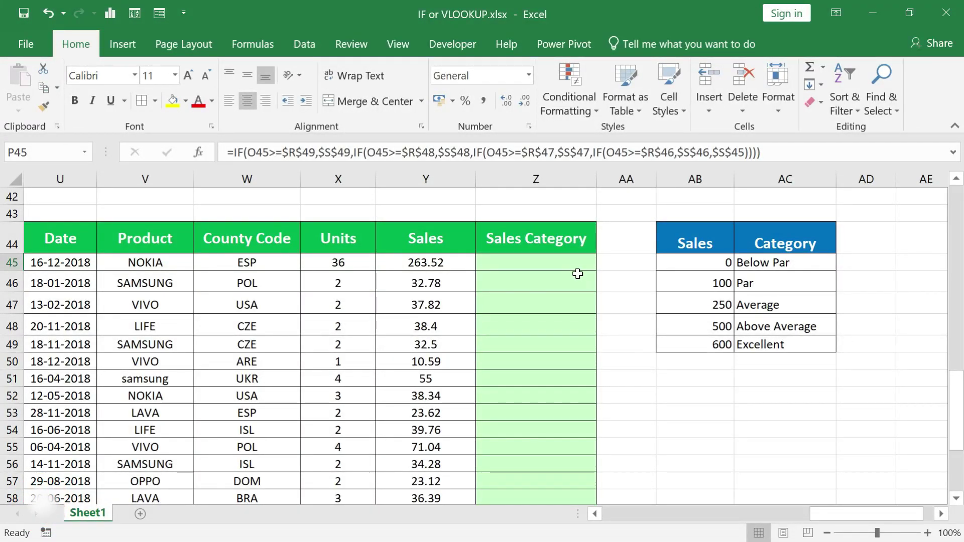
click(577, 264)
text(=vlo)
text(kup)
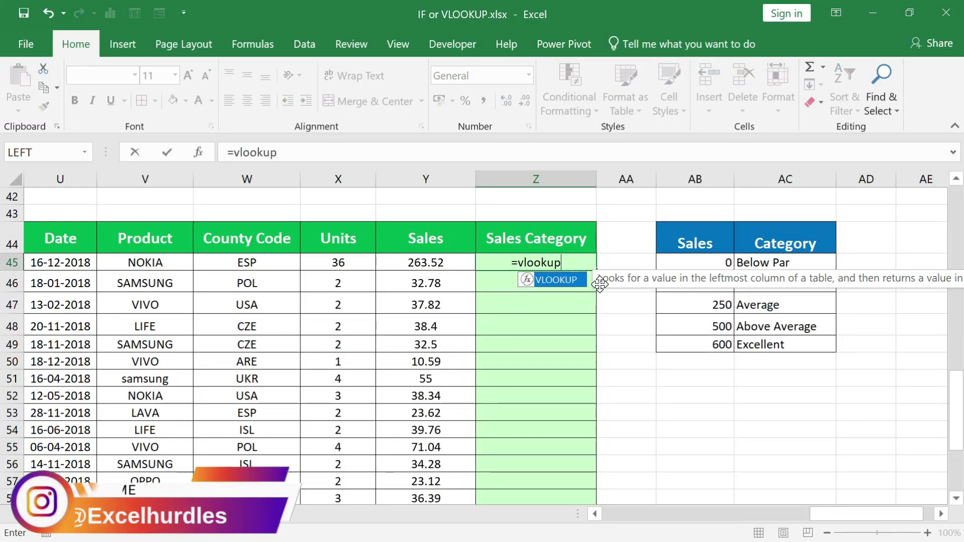
key(Tab)
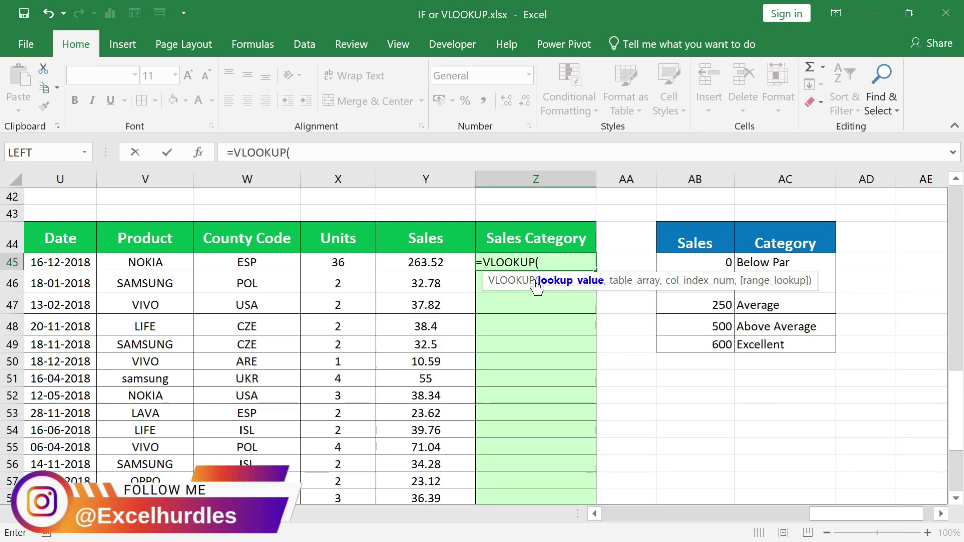
click(460, 261)
text(,)
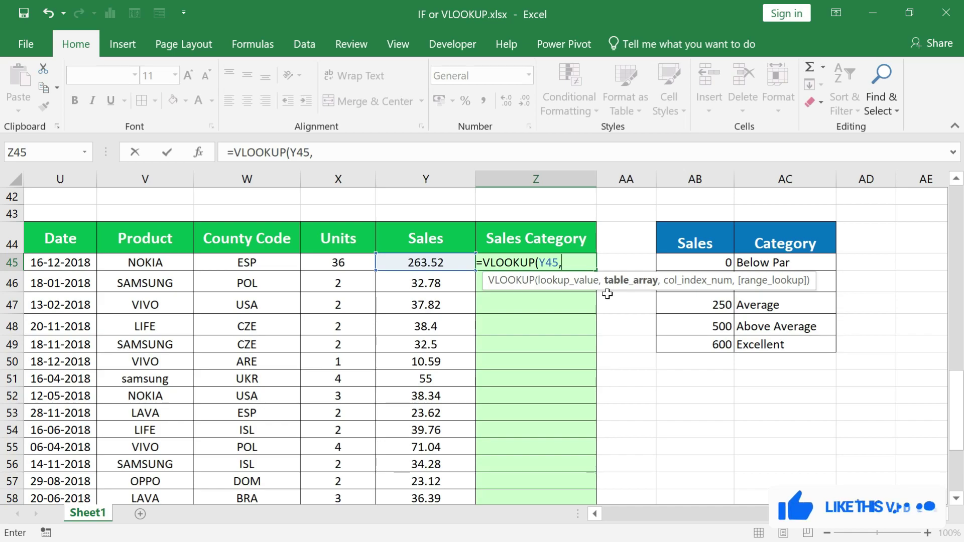
drag(678, 262, 782, 345)
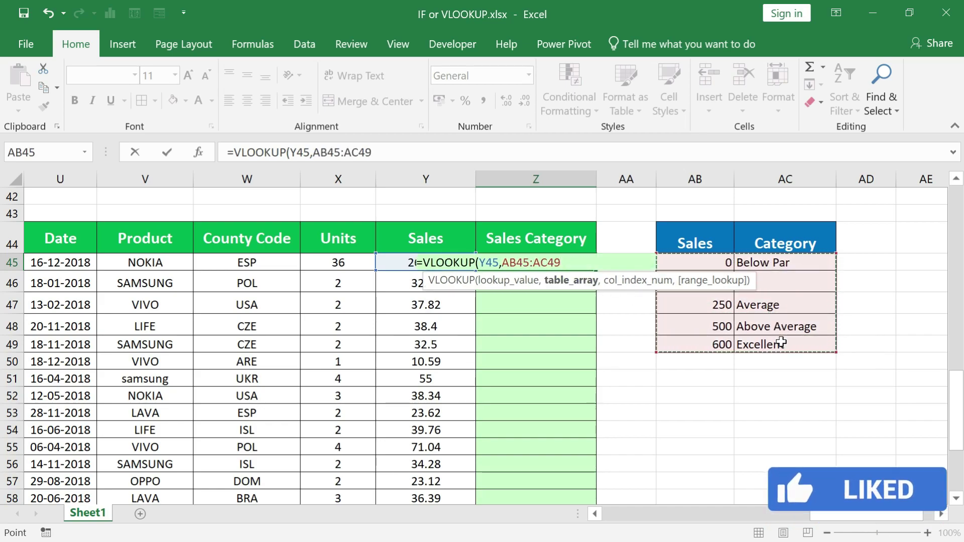
key(F4)
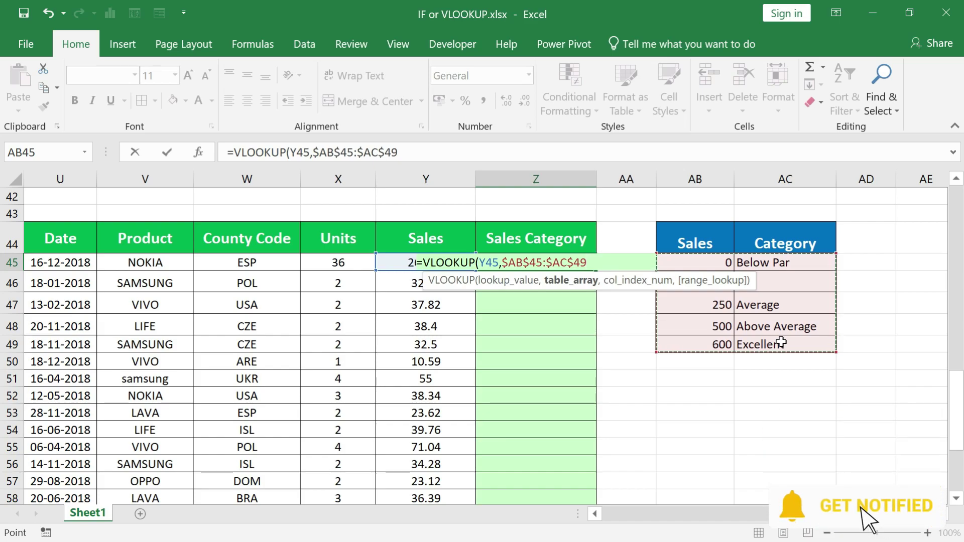
text(,)
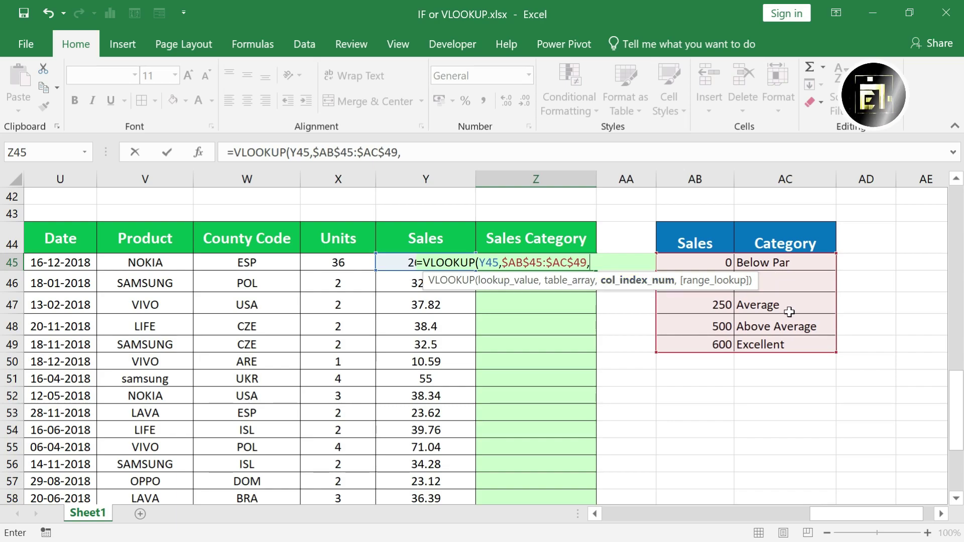
text(2,)
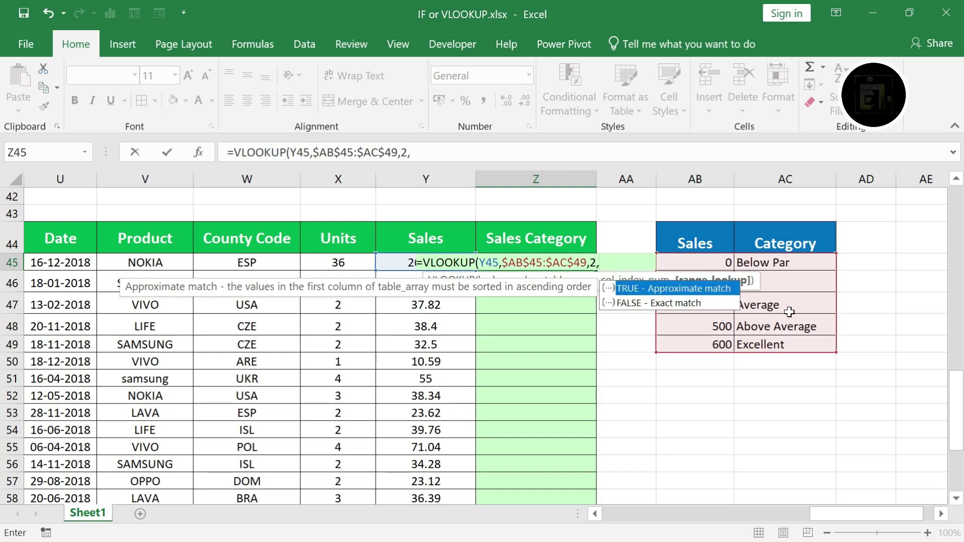
text(1)
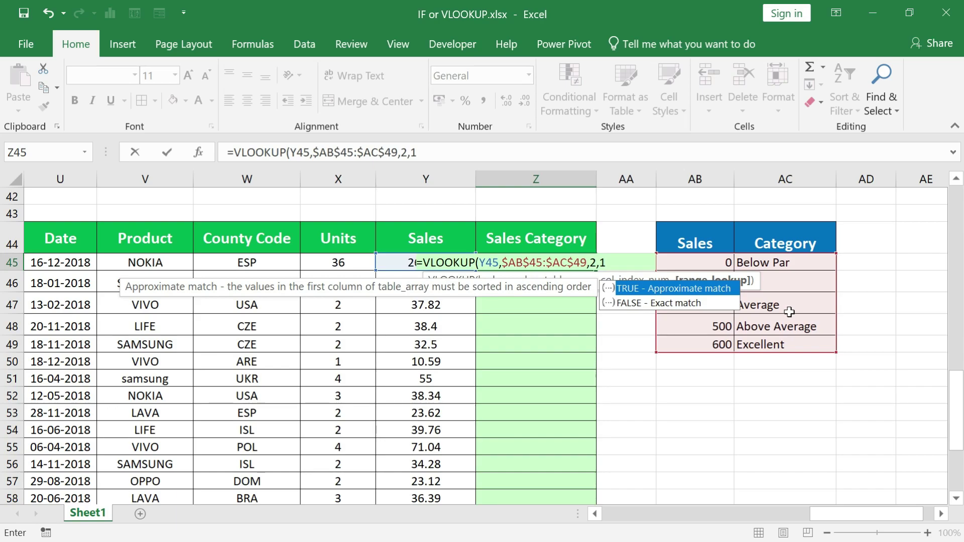
text())
key(Return)
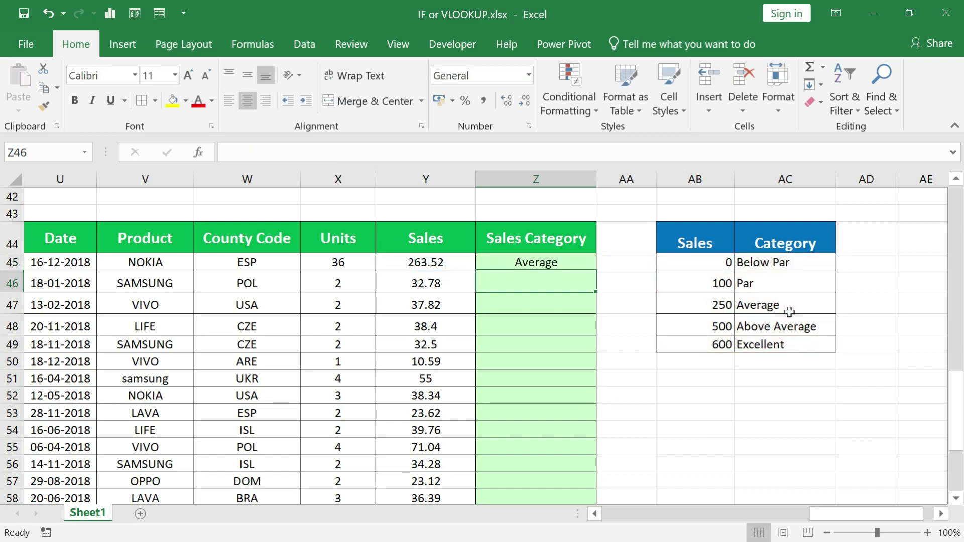
Step: Review the VLOOKUP formula in Z45 and fill it down the Sales Category column to Z68
double_click(566, 262)
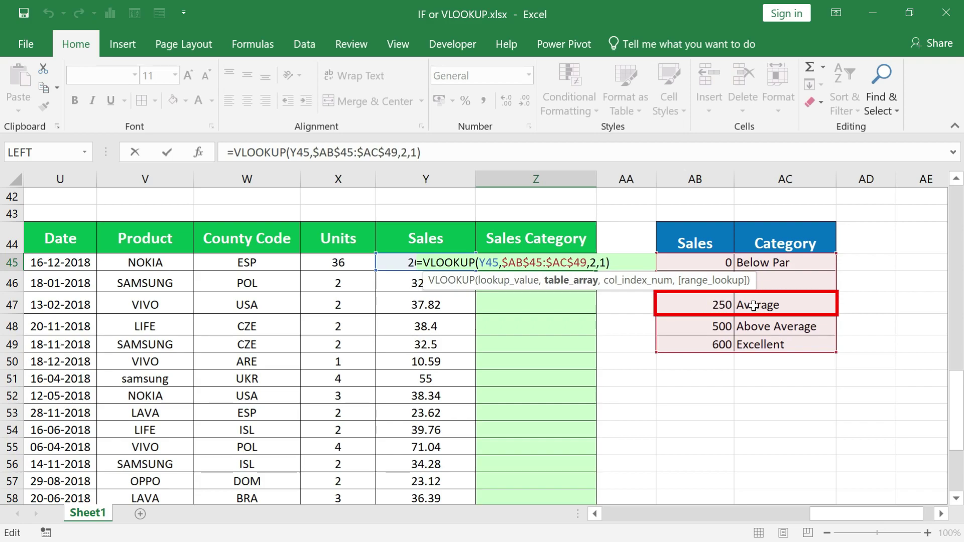
key(Return)
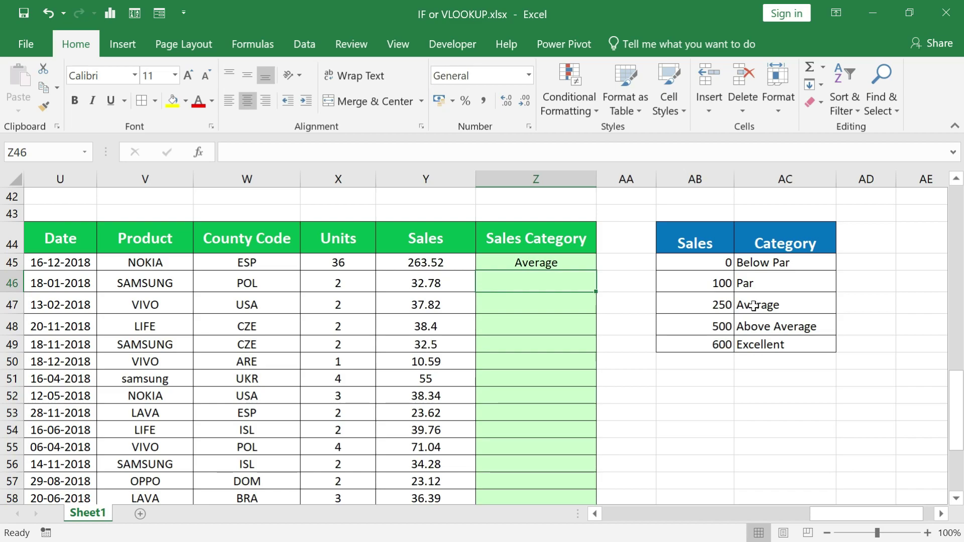
click(578, 265)
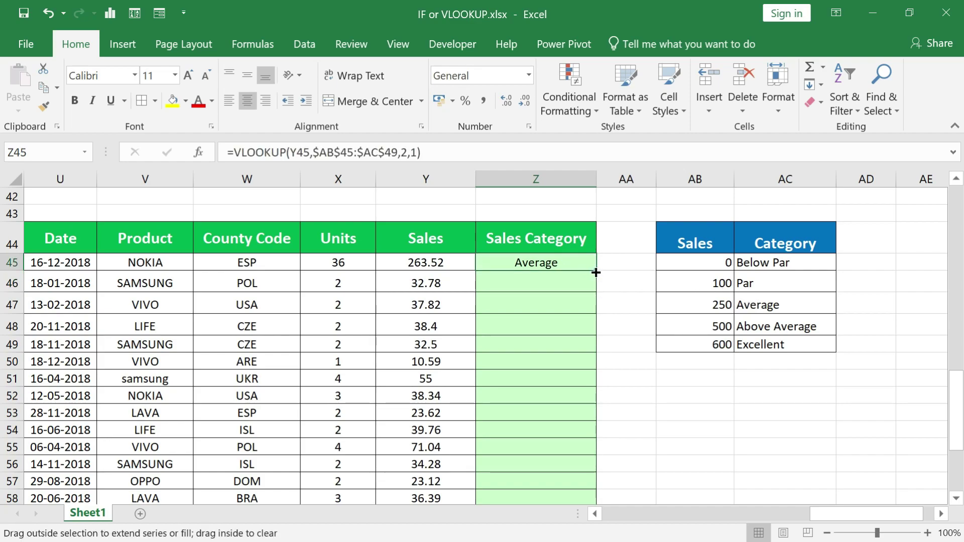
double_click(596, 273)
scroll(617, 336, down, 1)
scroll(618, 336, down, 4)
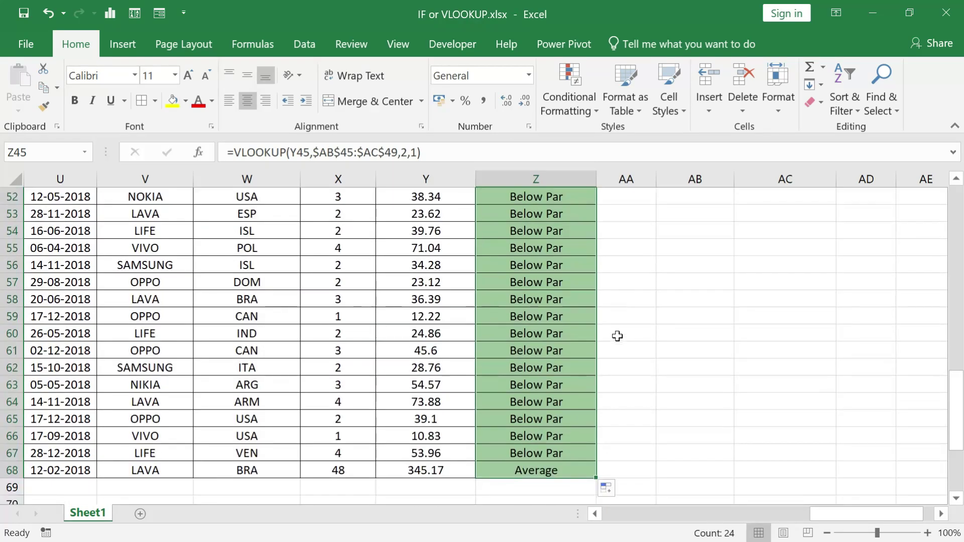
Step: Compare the VLOOKUP categories in column Z with the nested IF categories in column P
scroll(618, 335, up, 4)
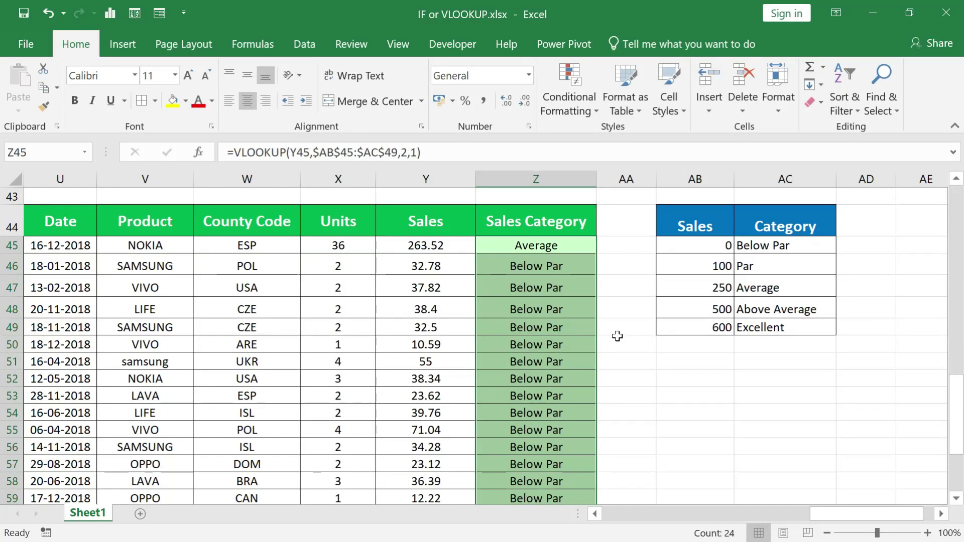
scroll(618, 336, left, 3)
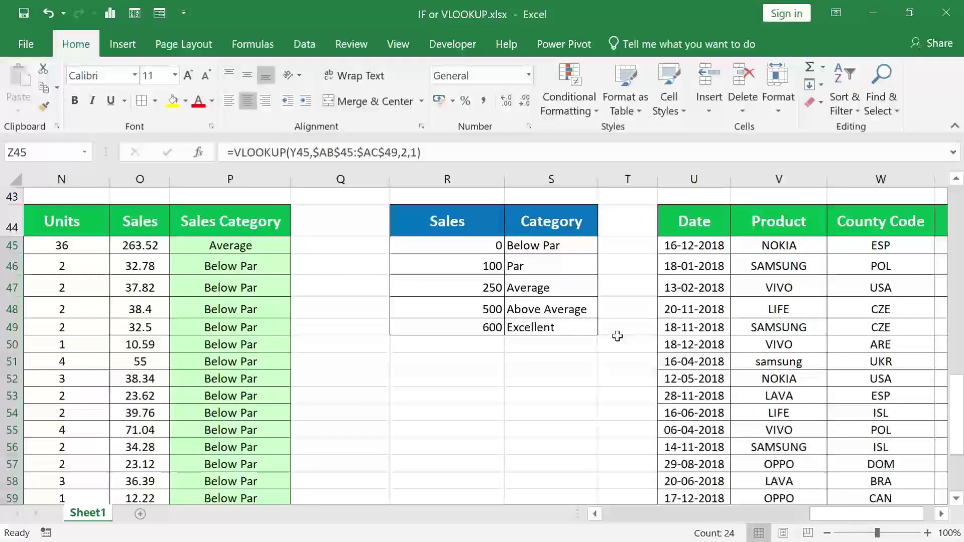
scroll(617, 336, down, 4)
scroll(617, 336, right, 3)
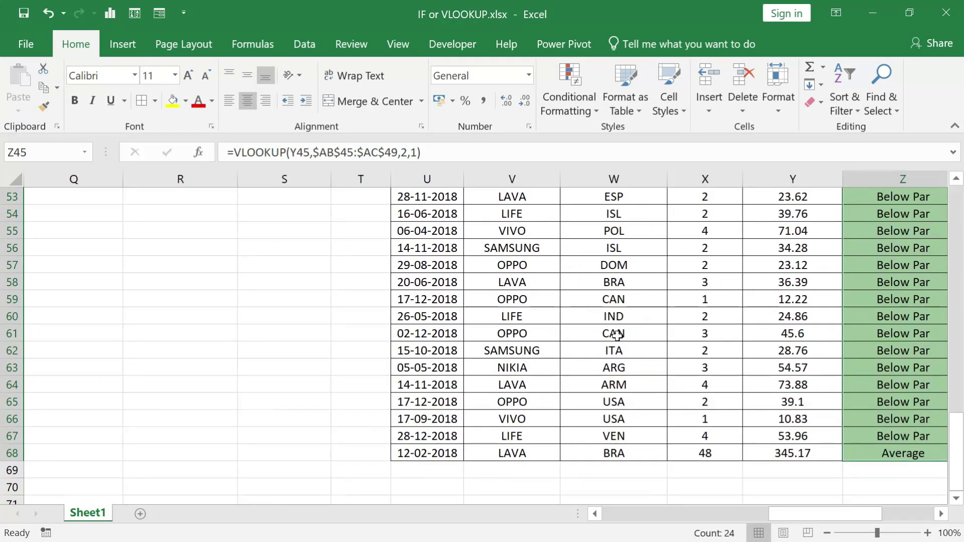
scroll(617, 336, up, 4)
scroll(618, 336, up, 1)
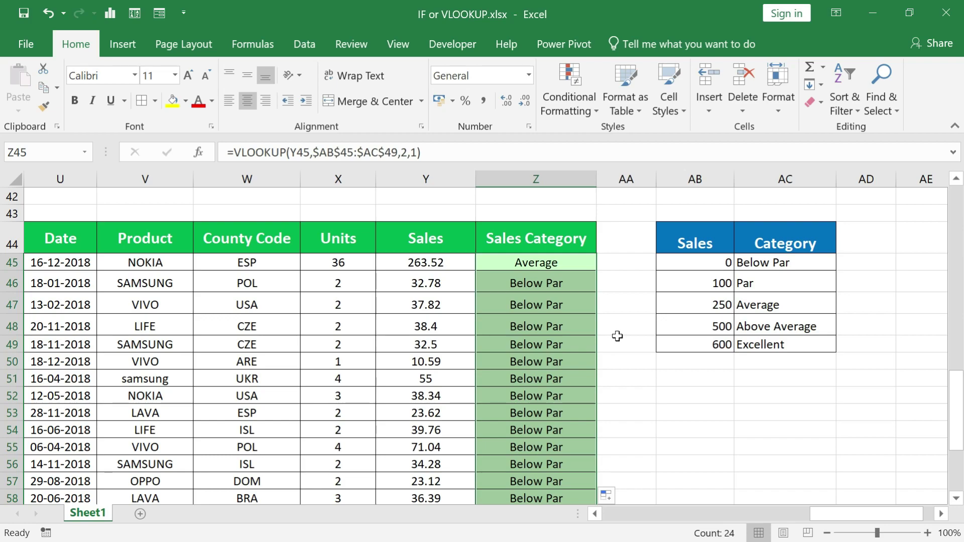
key(Down)
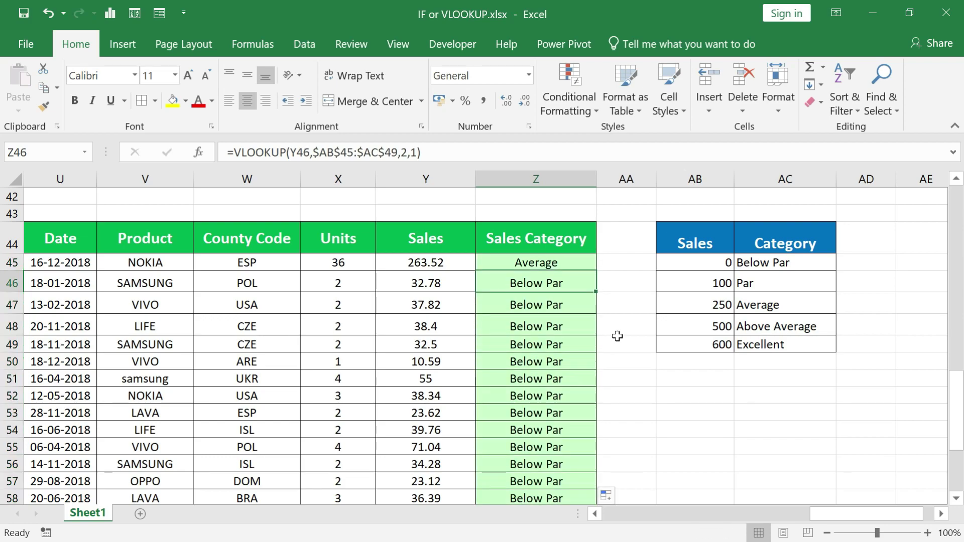